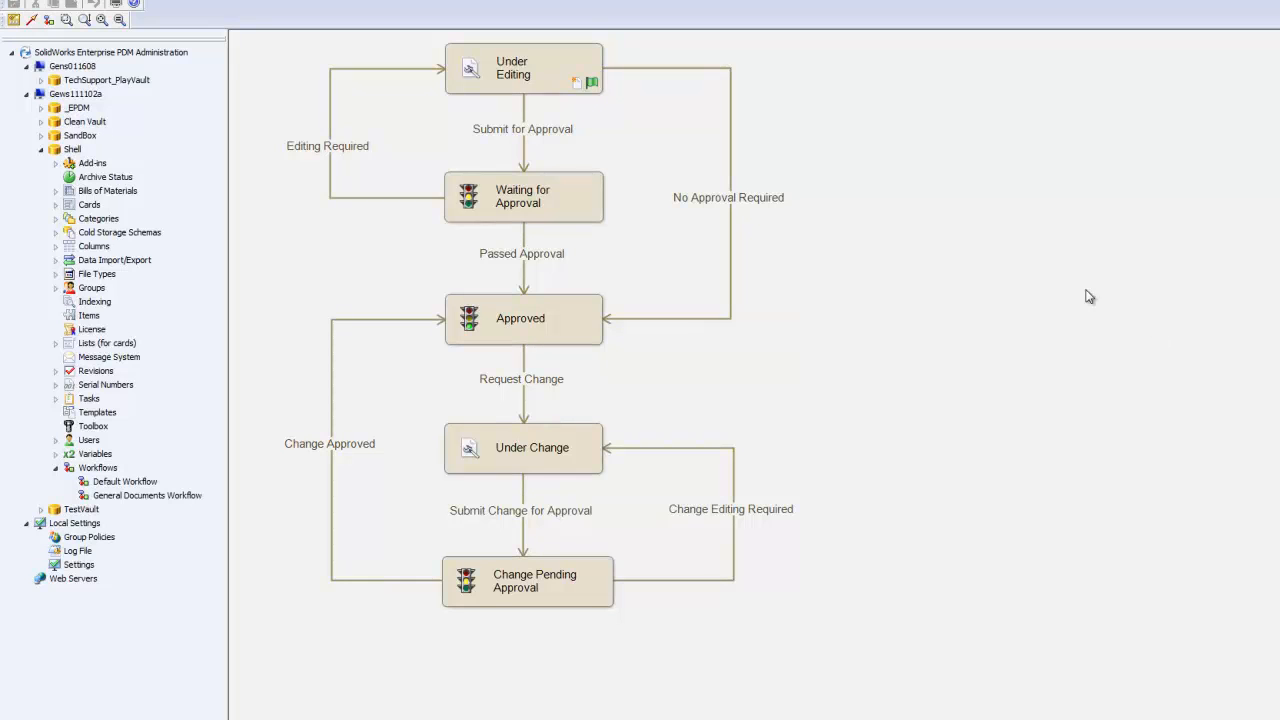
- Change the type of the No Approval Required transition between Under Editing and Approved to Parallel
left_click(726, 200)
double_click(726, 200)
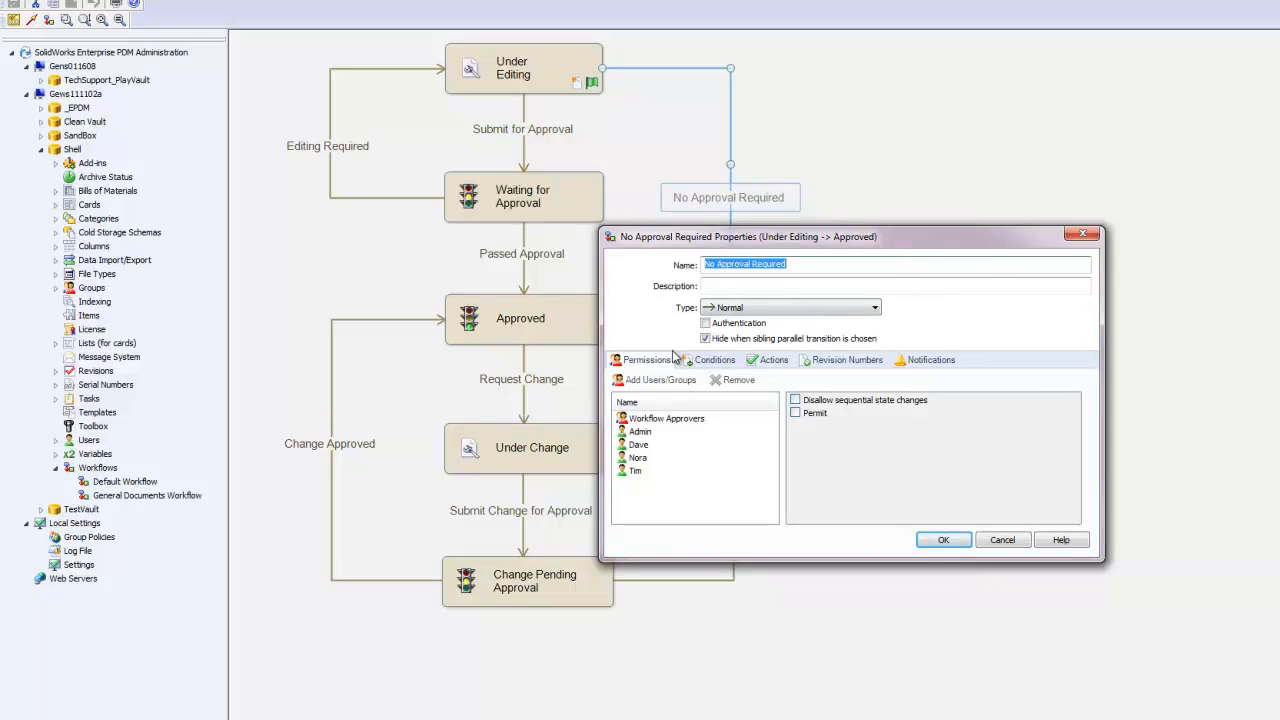
left_click(760, 308)
left_click(753, 347)
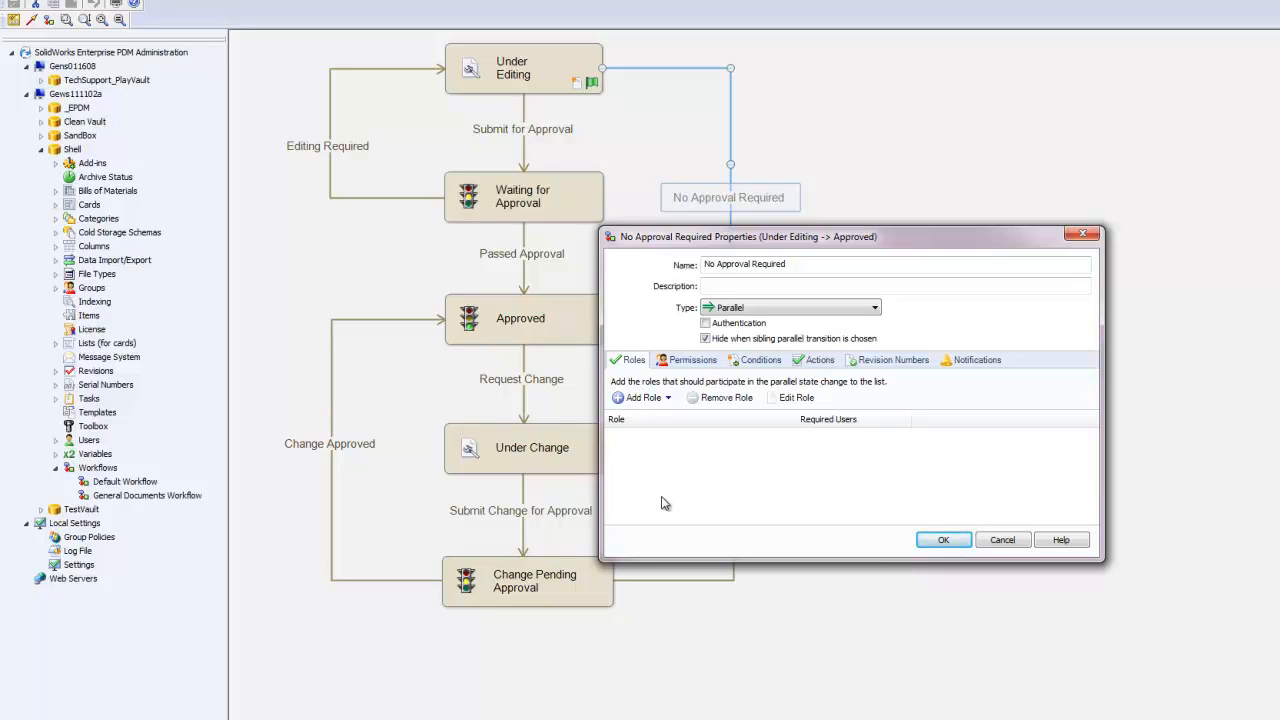
- Add a role named Approvers to the parallel transition and set its required users to 2
left_click(643, 399)
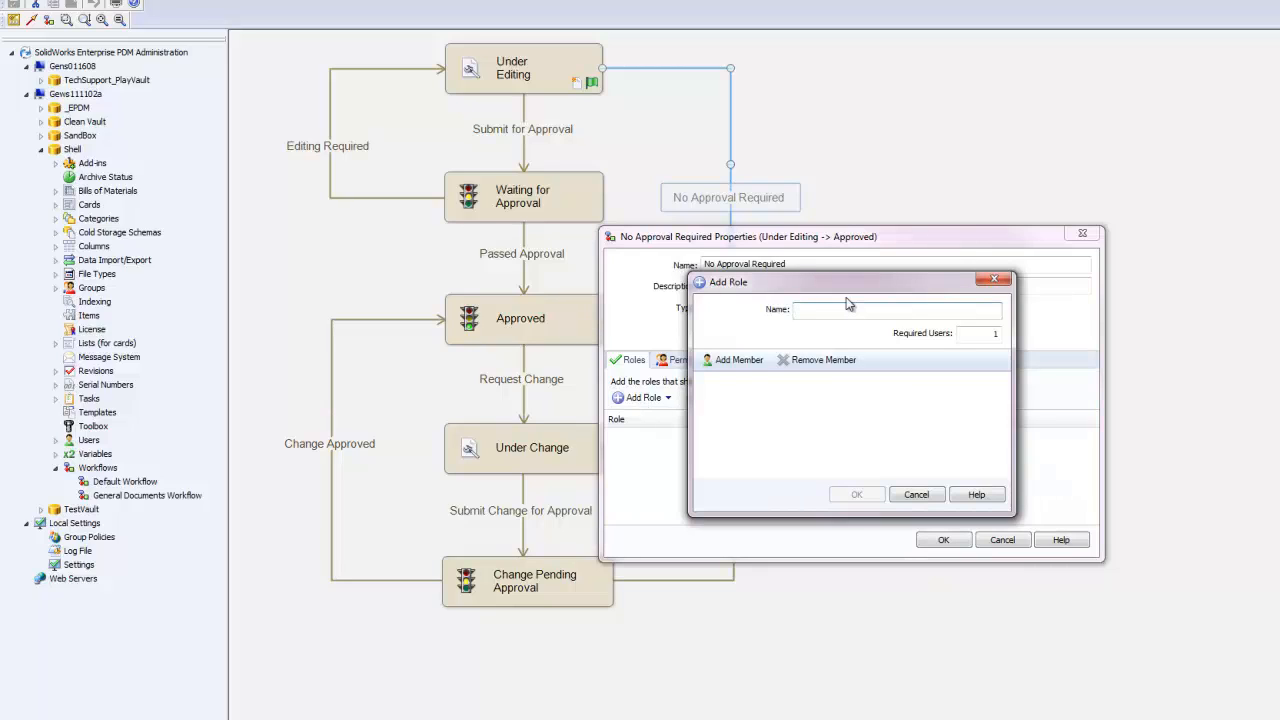
type("Appro")
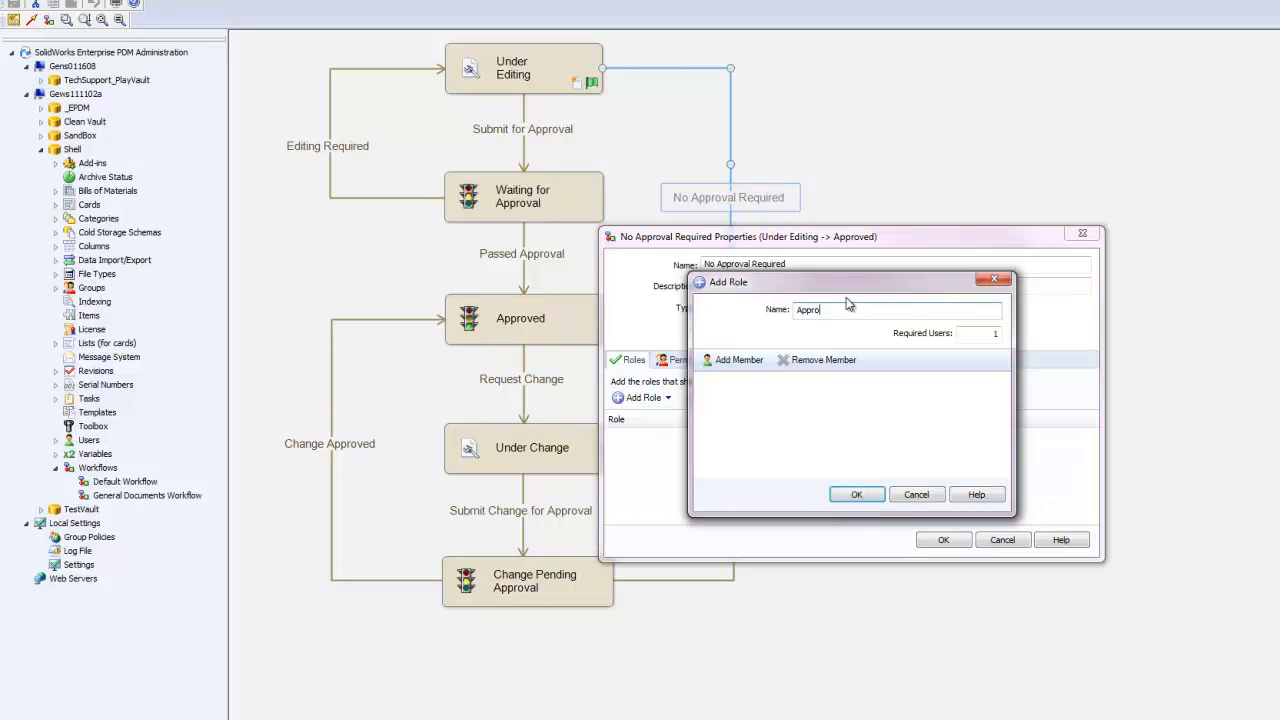
type("vers")
left_click_drag(968, 333, 1004, 333)
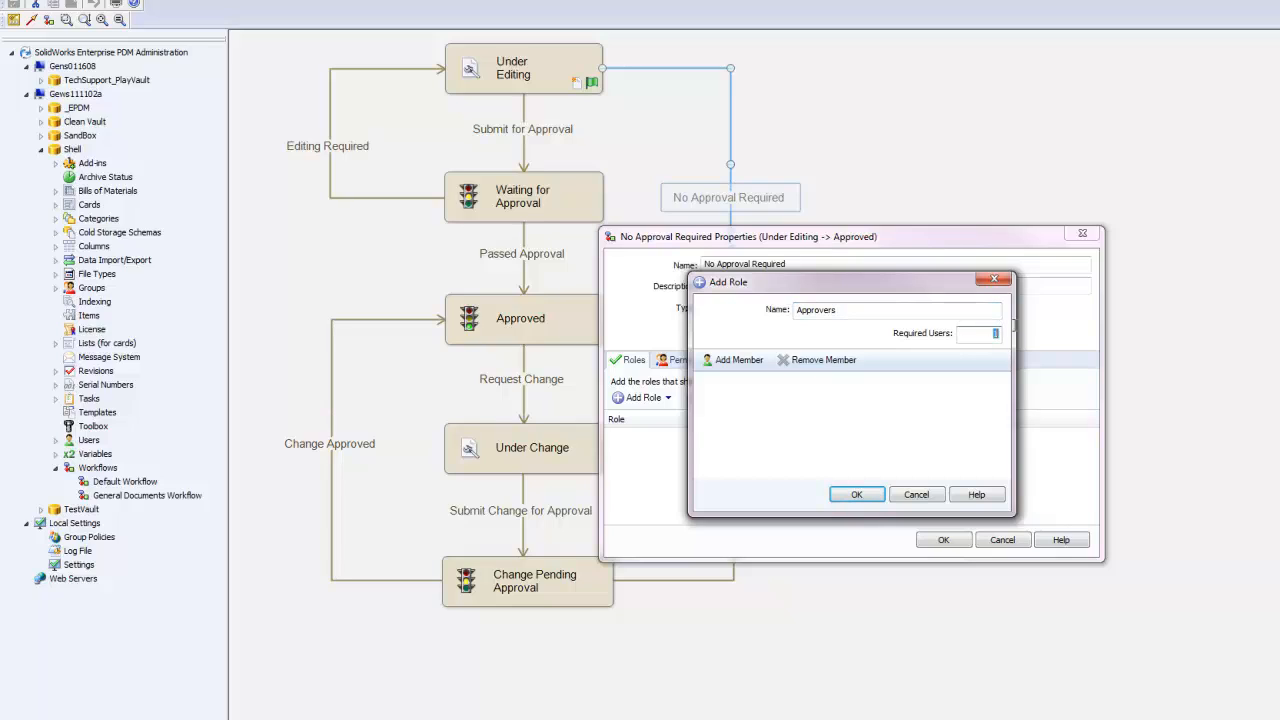
type("2")
- Make the Workflow Approvers group a member of the Approvers role, and save the transition and workflow
left_click(722, 363)
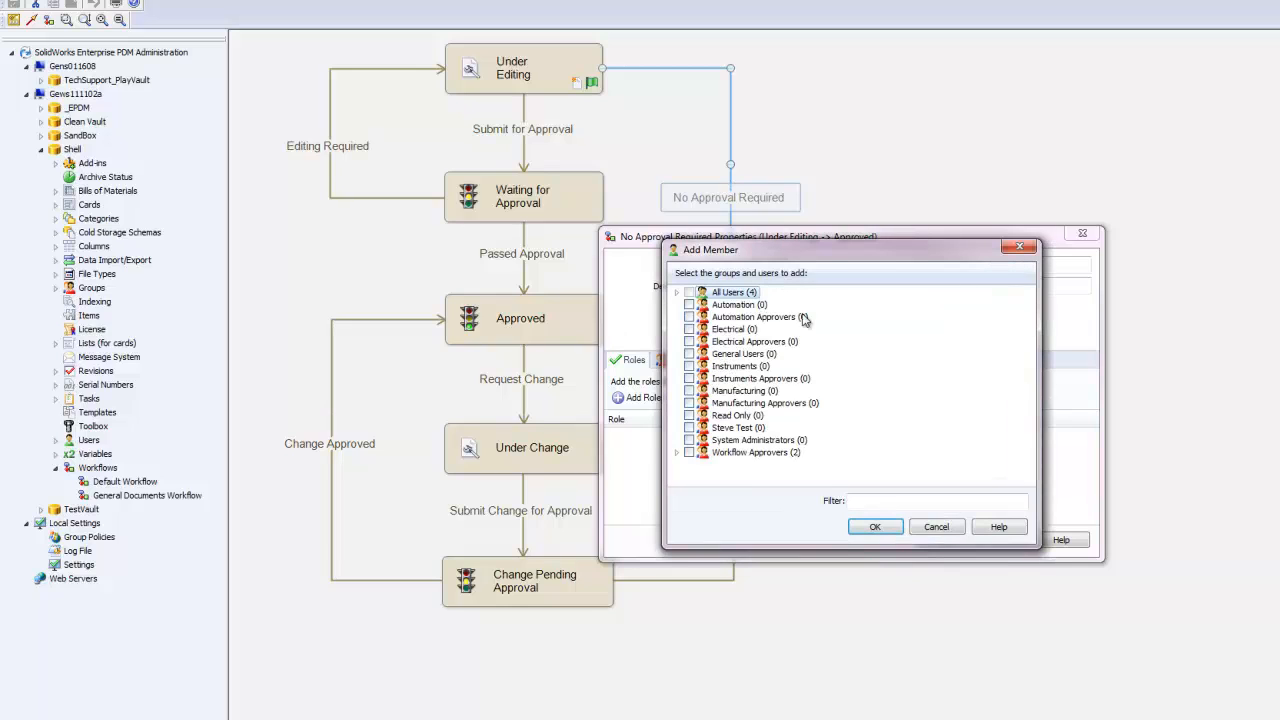
left_click_drag(808, 258, 821, 268)
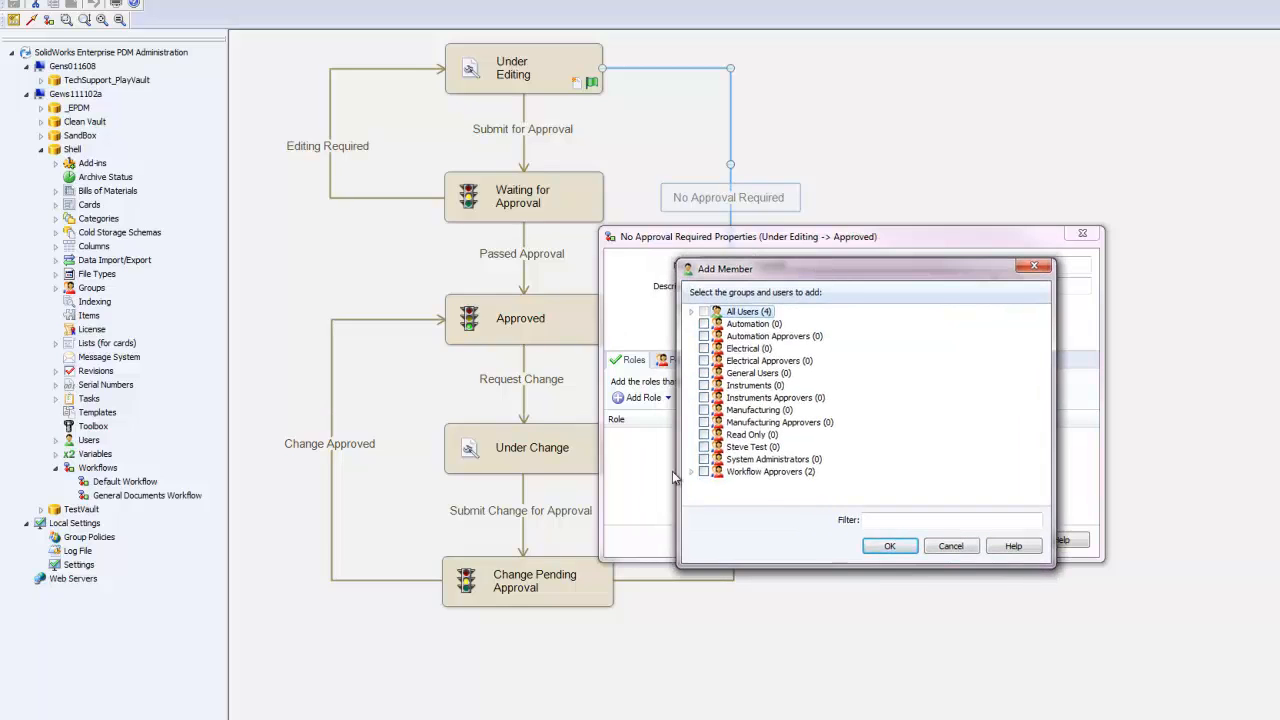
left_click(704, 471)
left_click(889, 545)
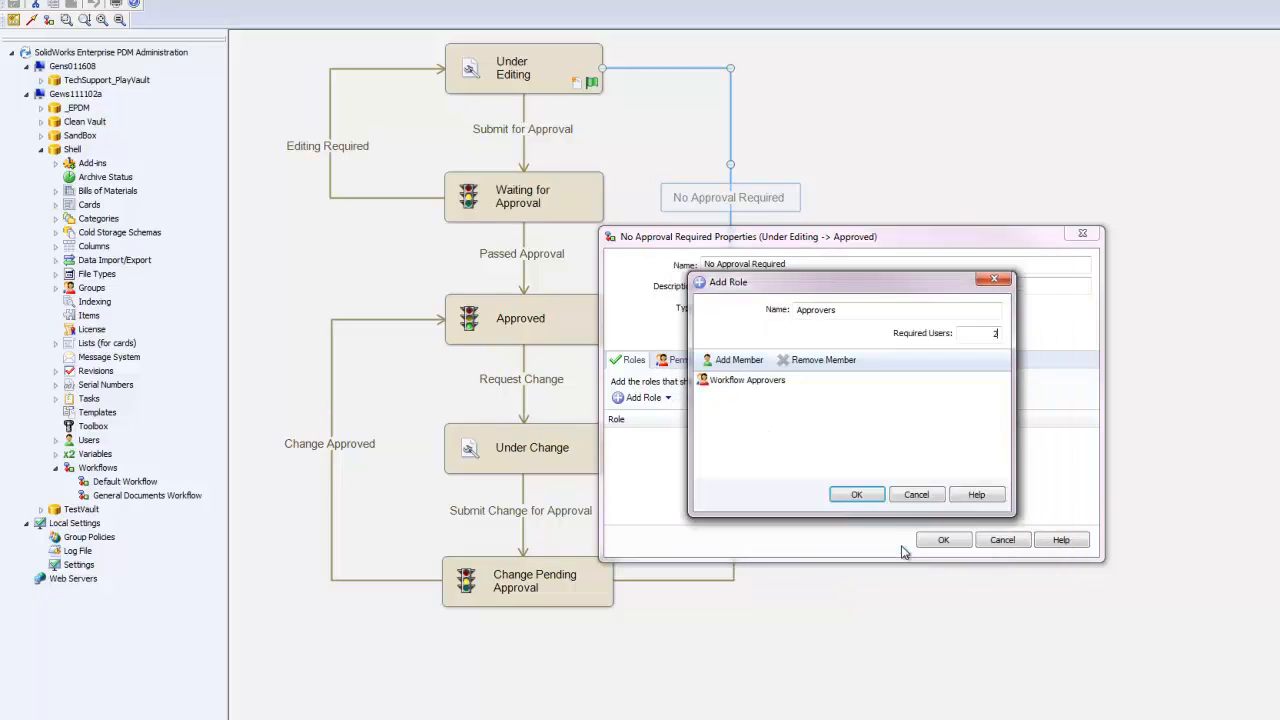
left_click(857, 495)
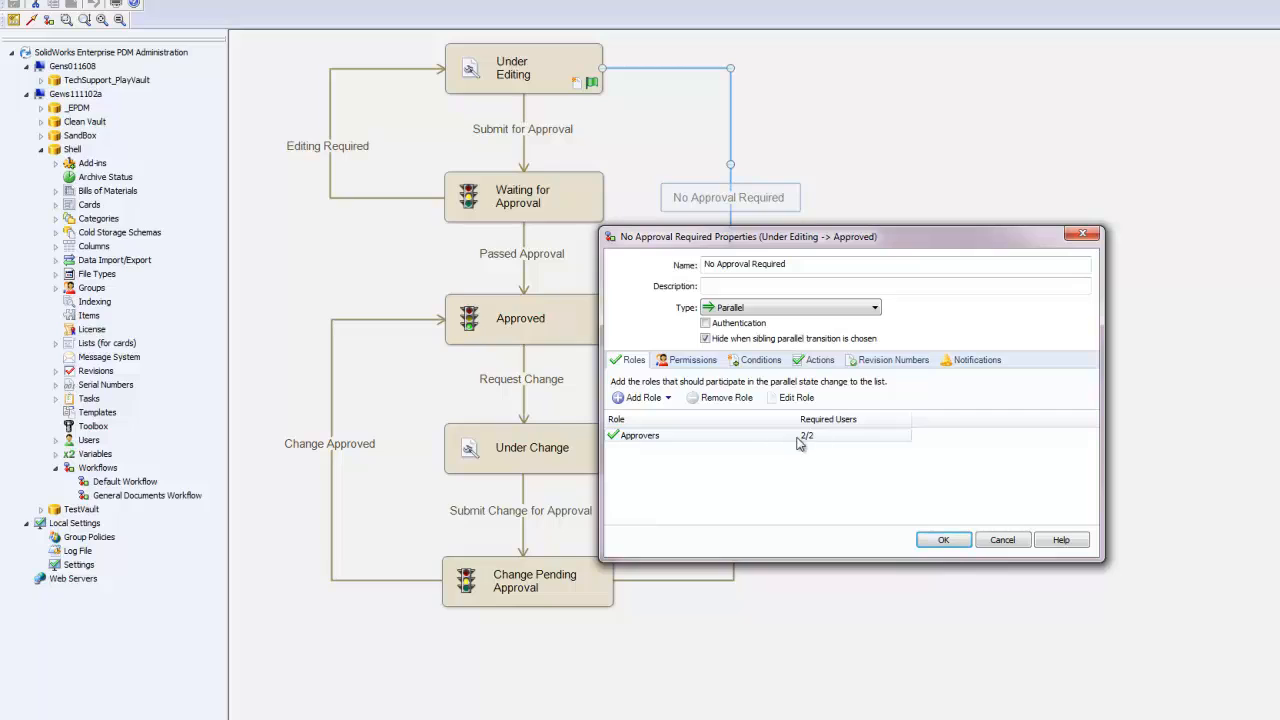
left_click(943, 540)
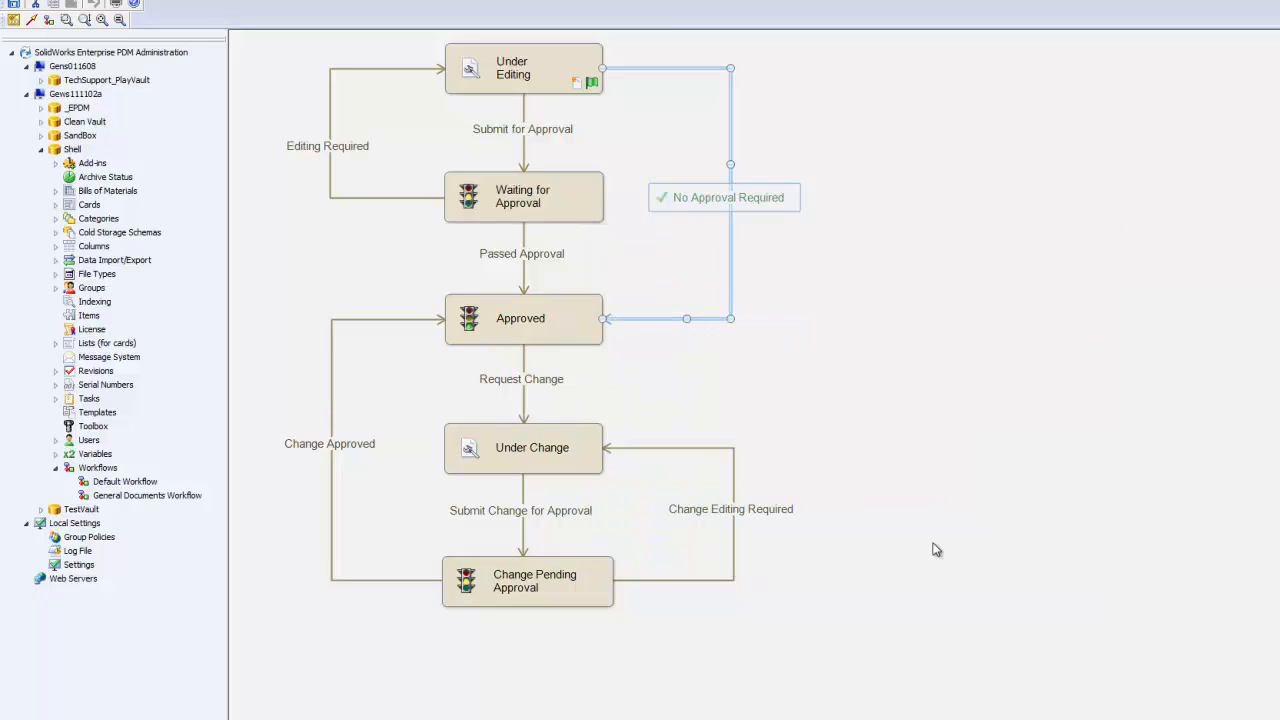
left_click(8, 4)
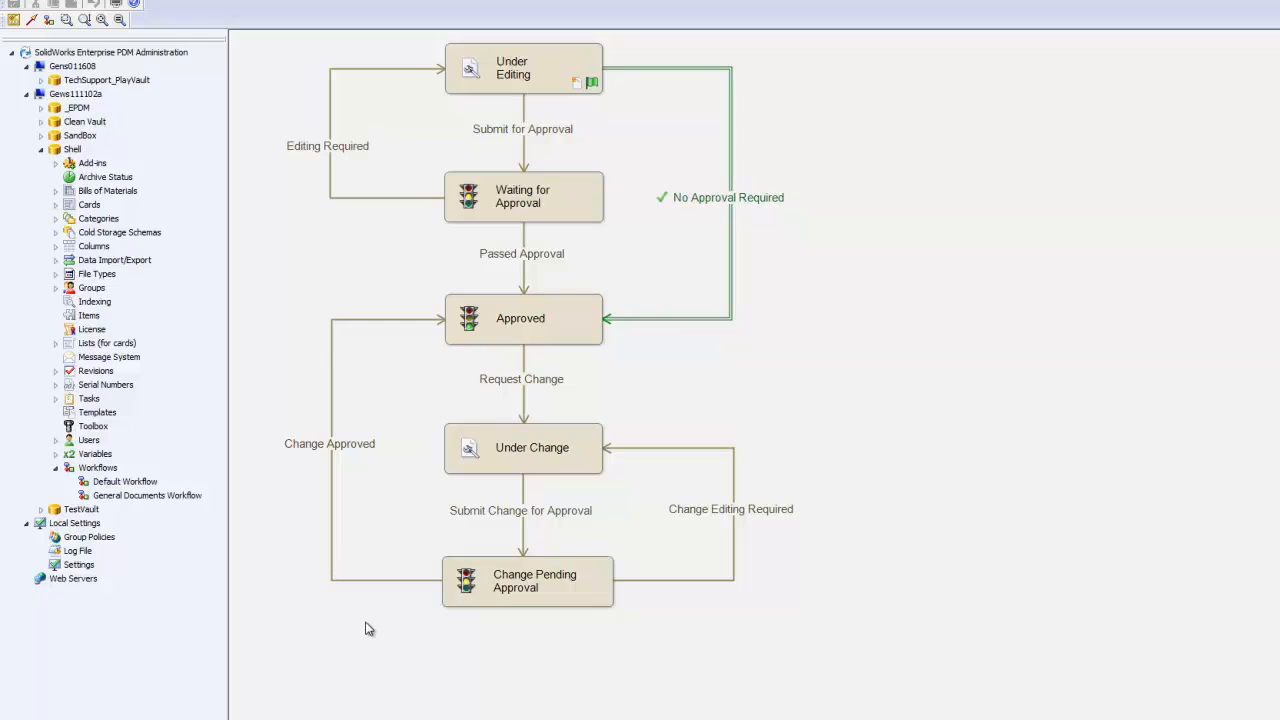
- In the vault's file view, run No Approval Required on RAPTOR WHEEL TURN.SLDPRT with the comment "I approve", and check its remaining state-change options
left_click(250, 718)
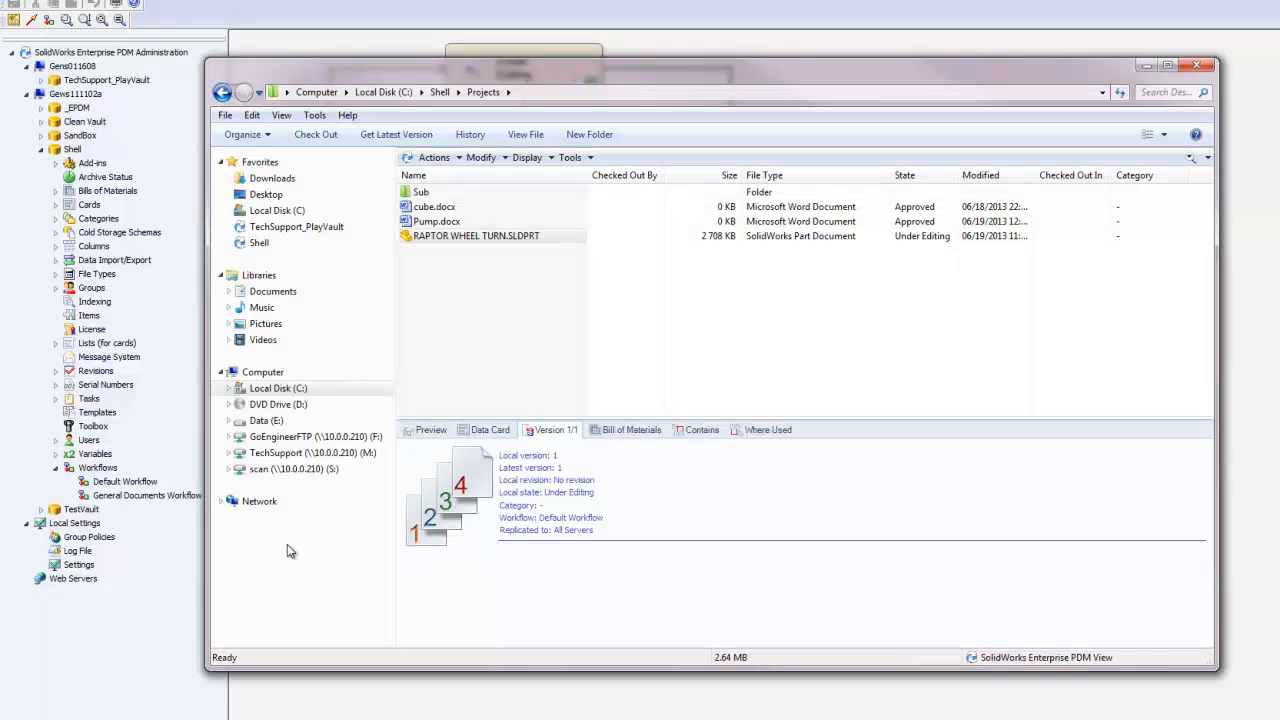
left_click(500, 240)
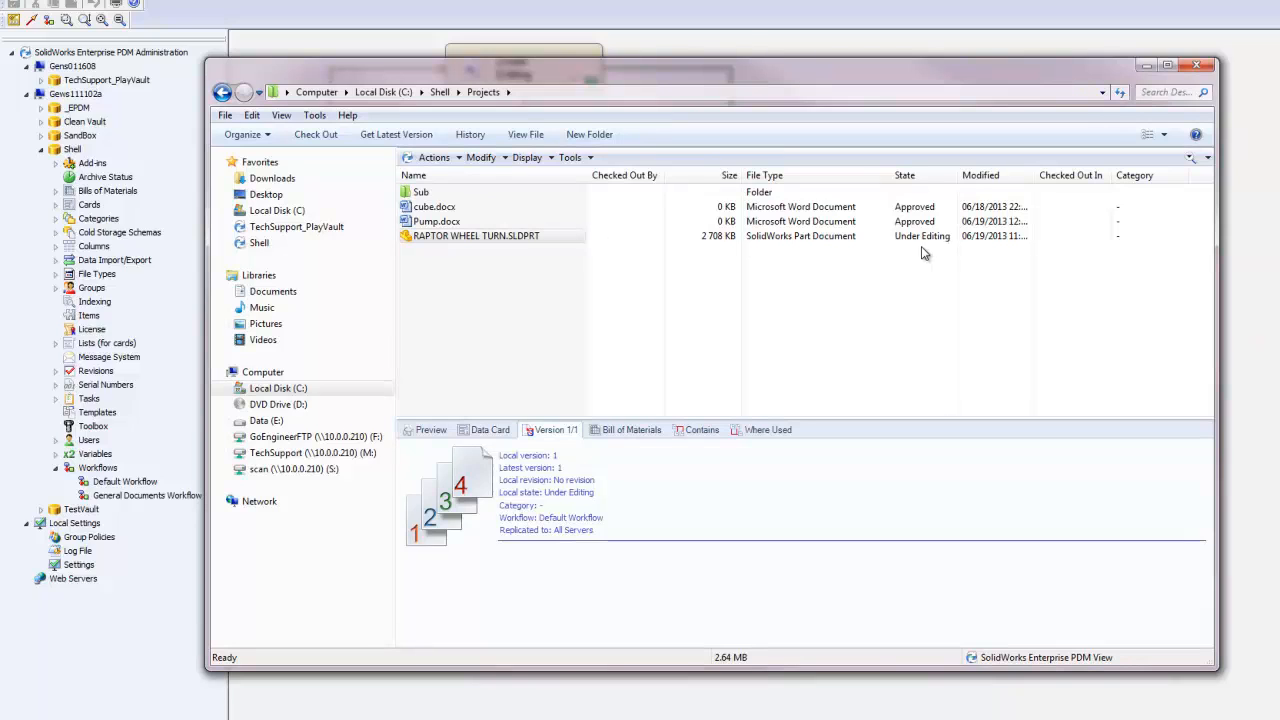
left_click(455, 240)
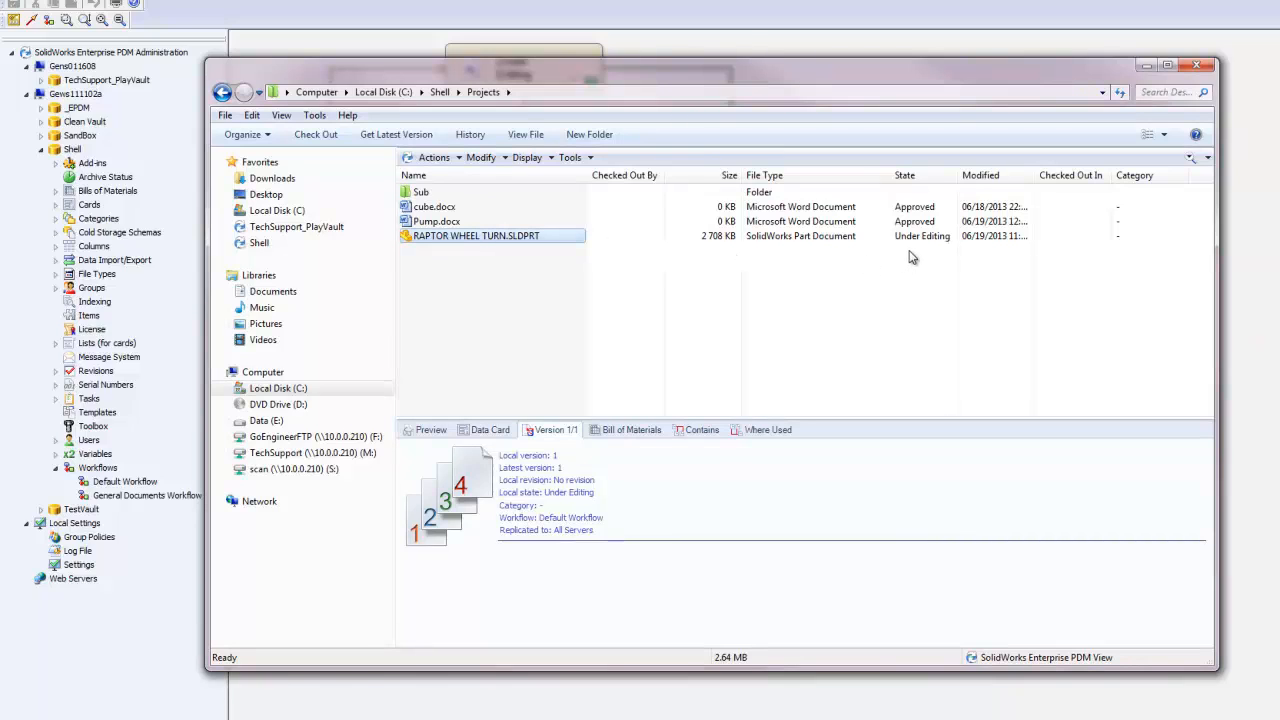
right_click(474, 236)
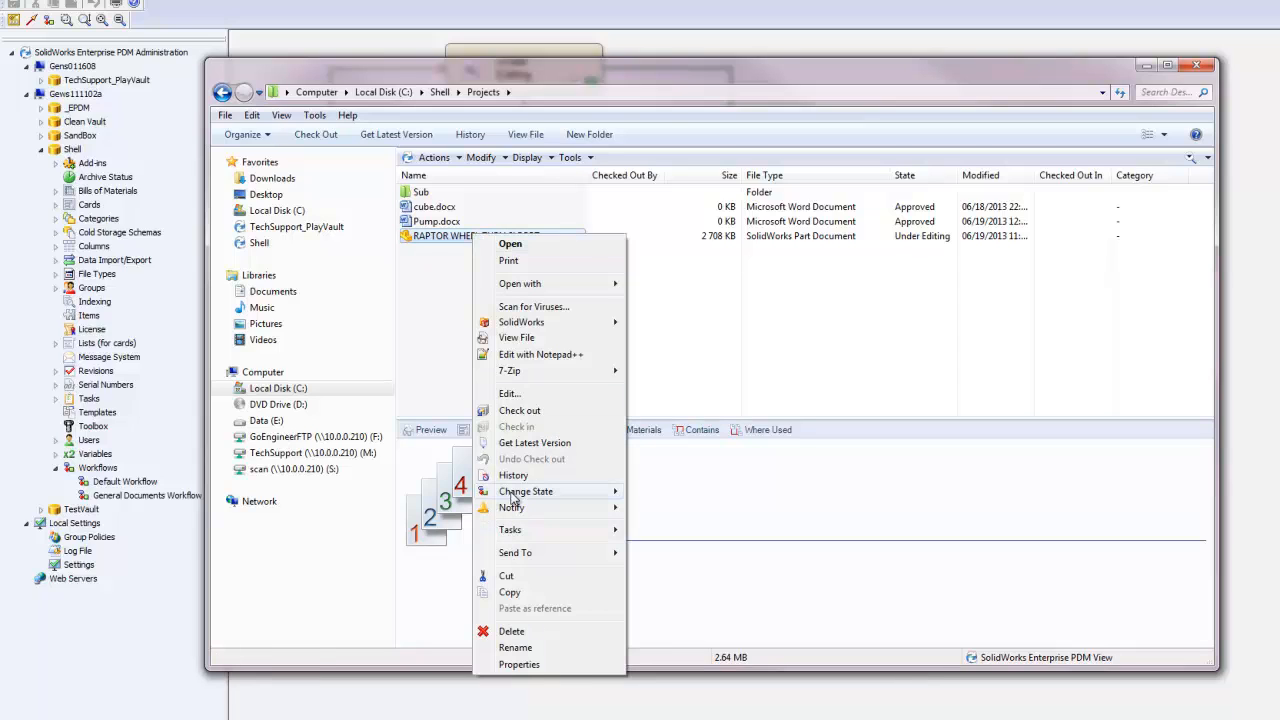
mouse_move(515, 495)
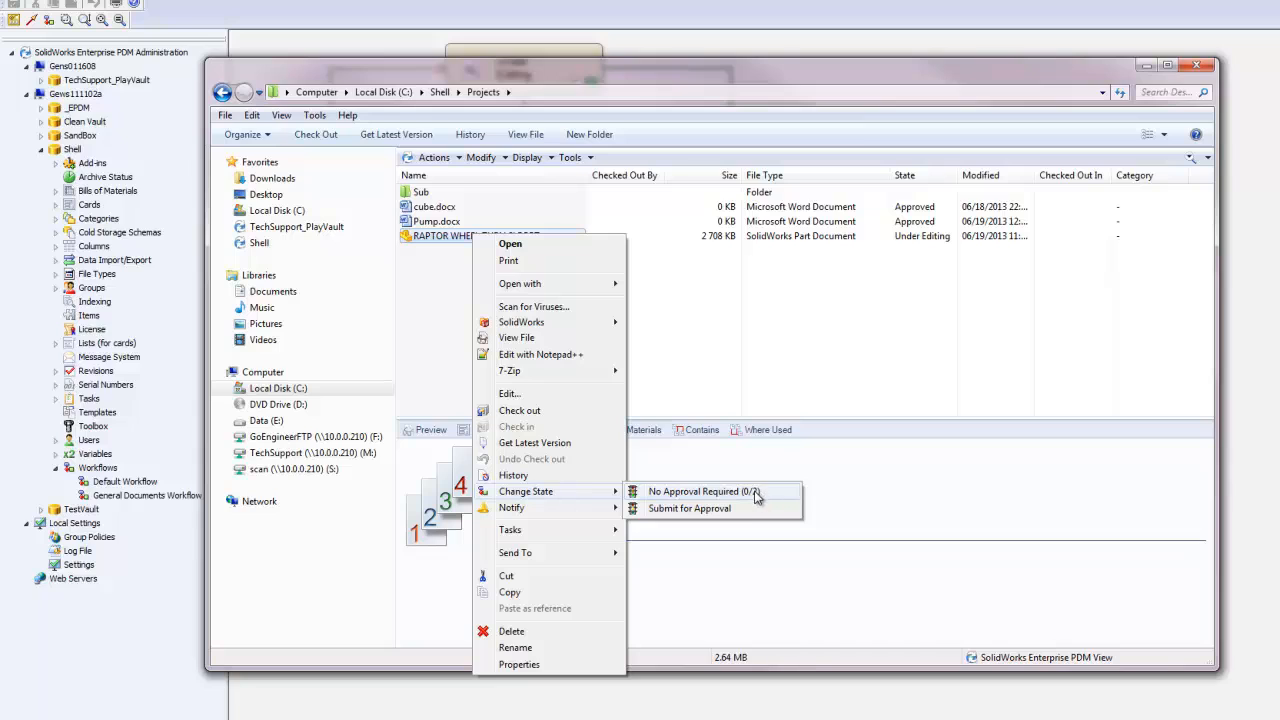
left_click(682, 495)
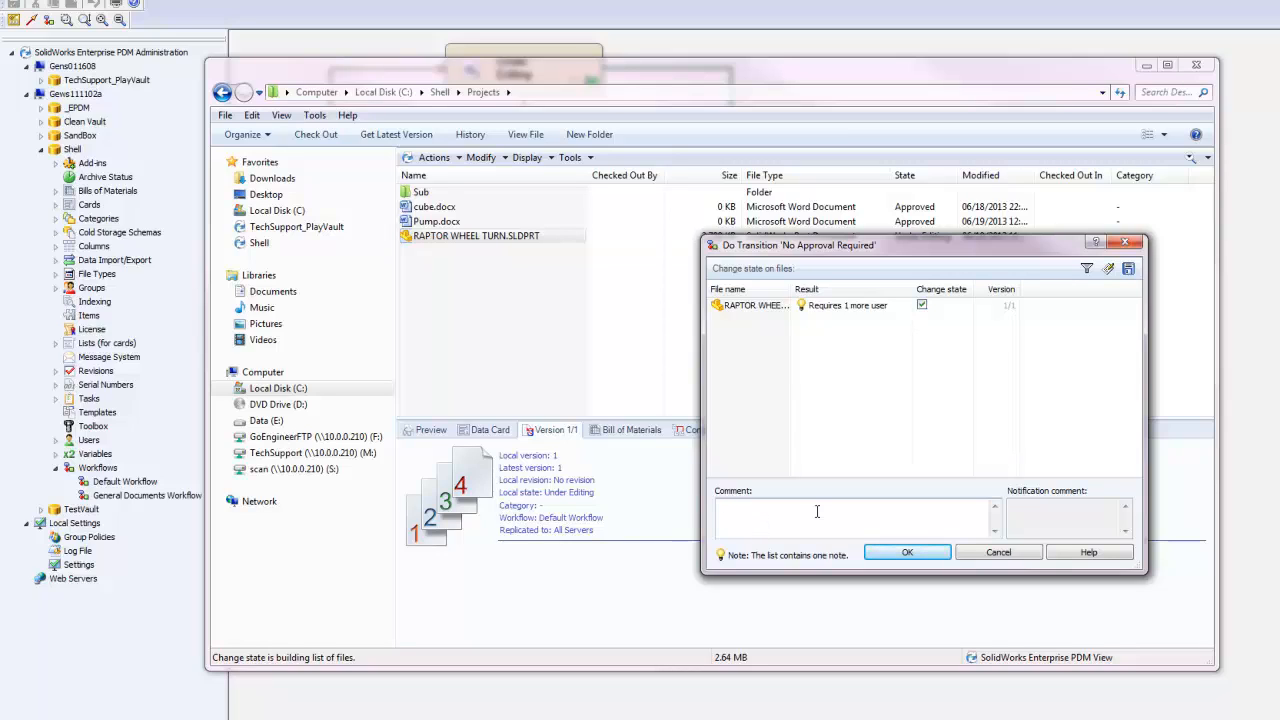
type("I approve")
left_click(872, 561)
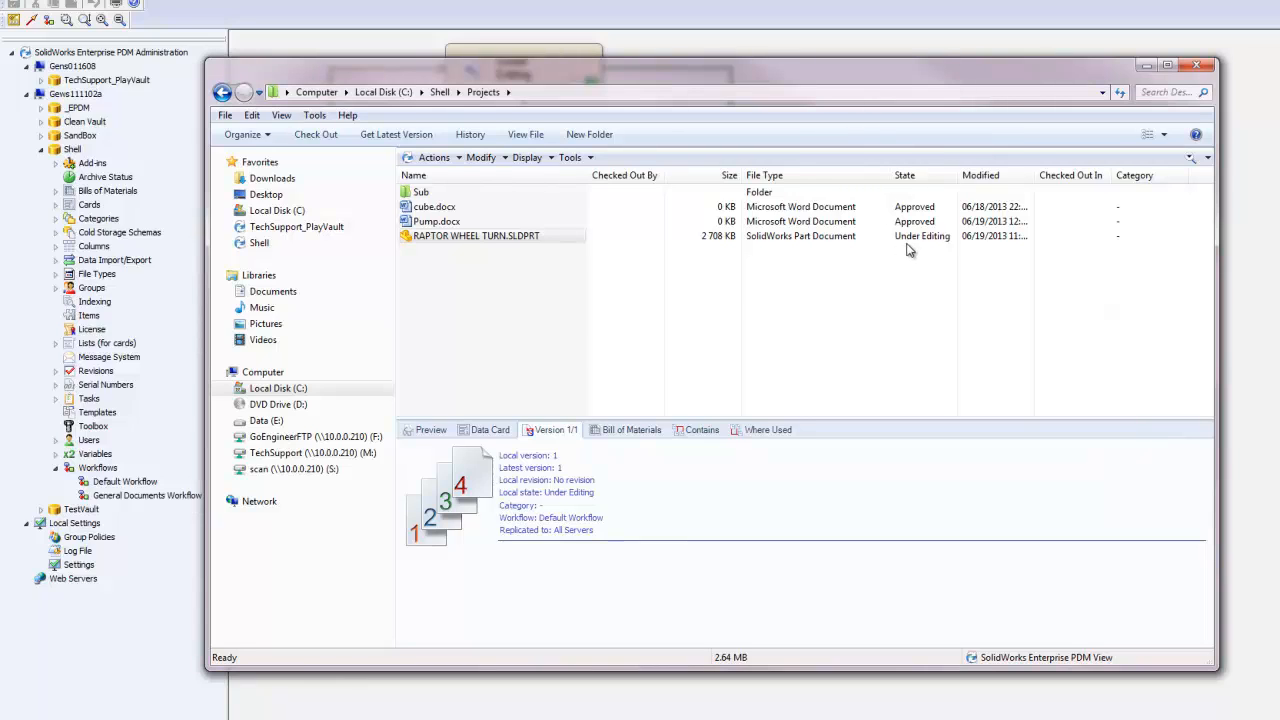
right_click(449, 240)
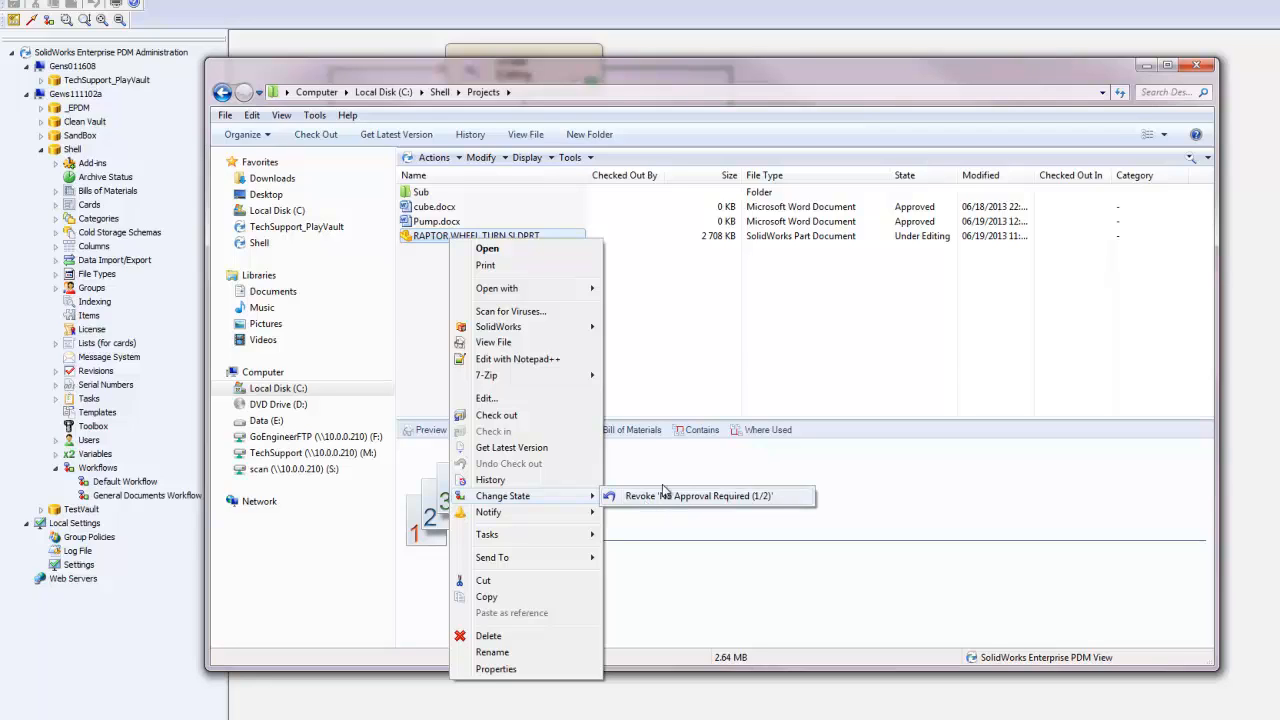
left_click(656, 326)
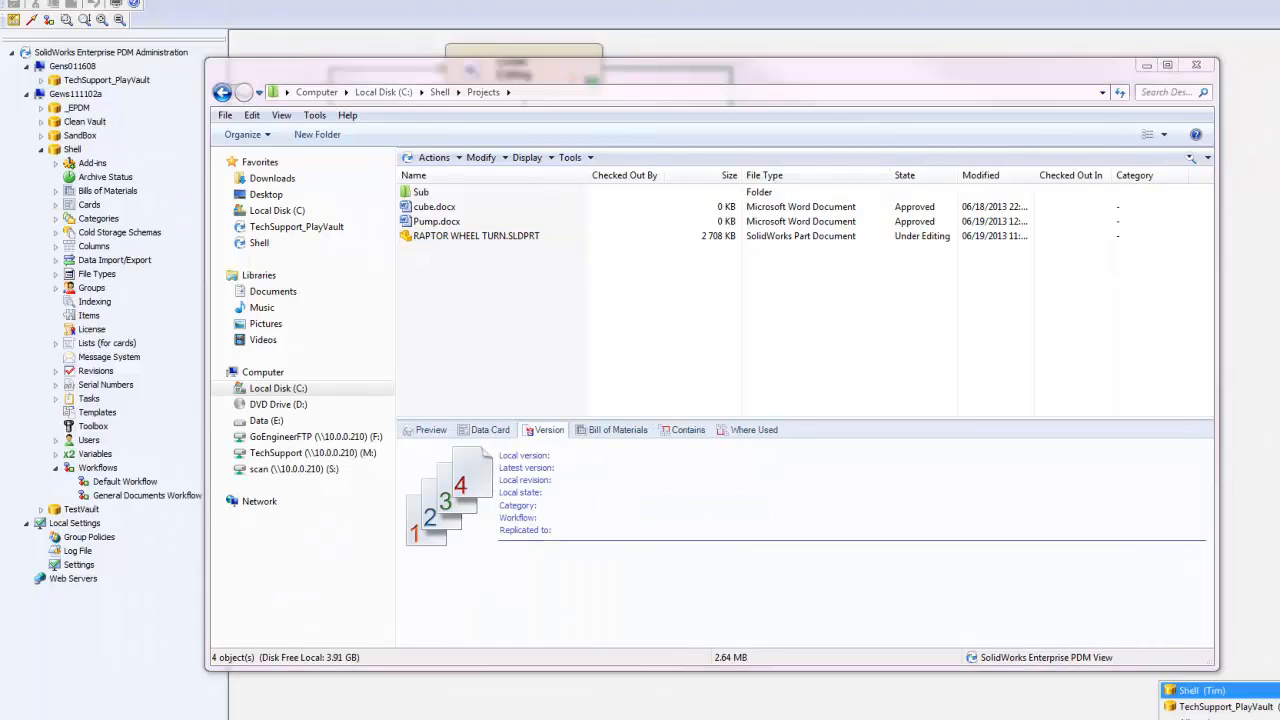
- Log in to the Shell vault again with the second approver's user name
left_click(1216, 691)
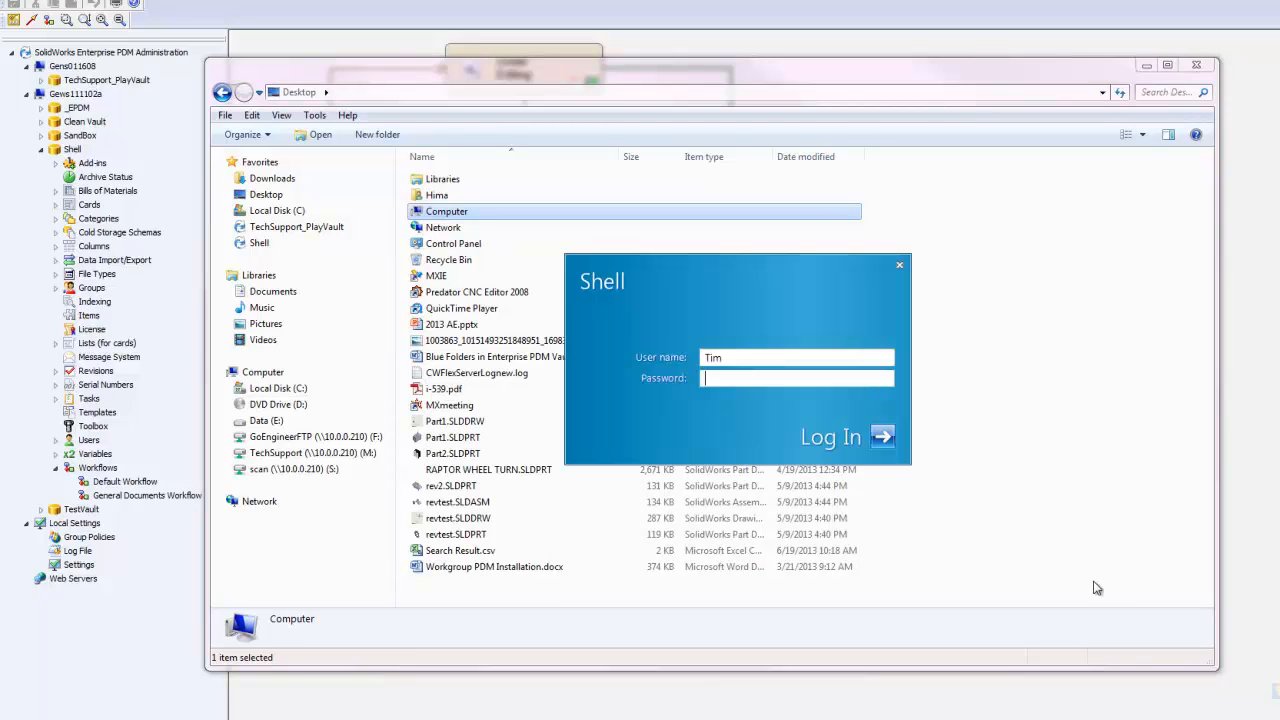
left_click_drag(737, 358, 649, 352)
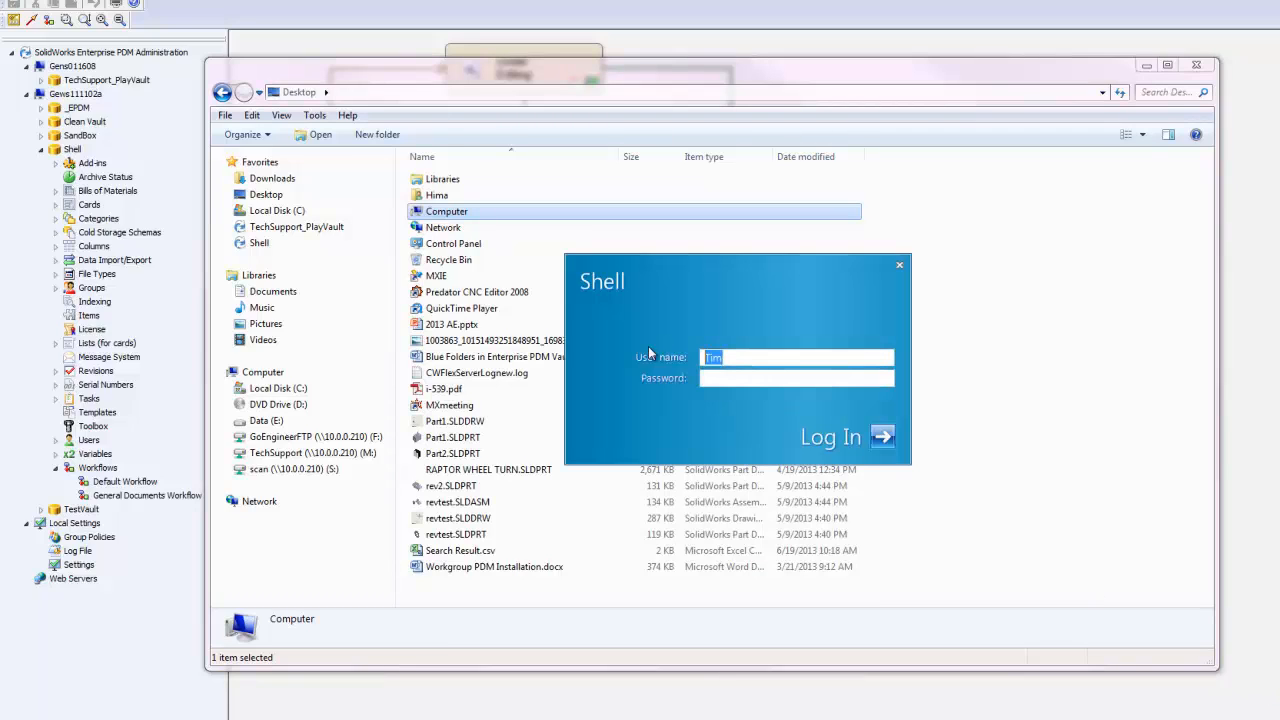
type("Dave")
left_click(882, 437)
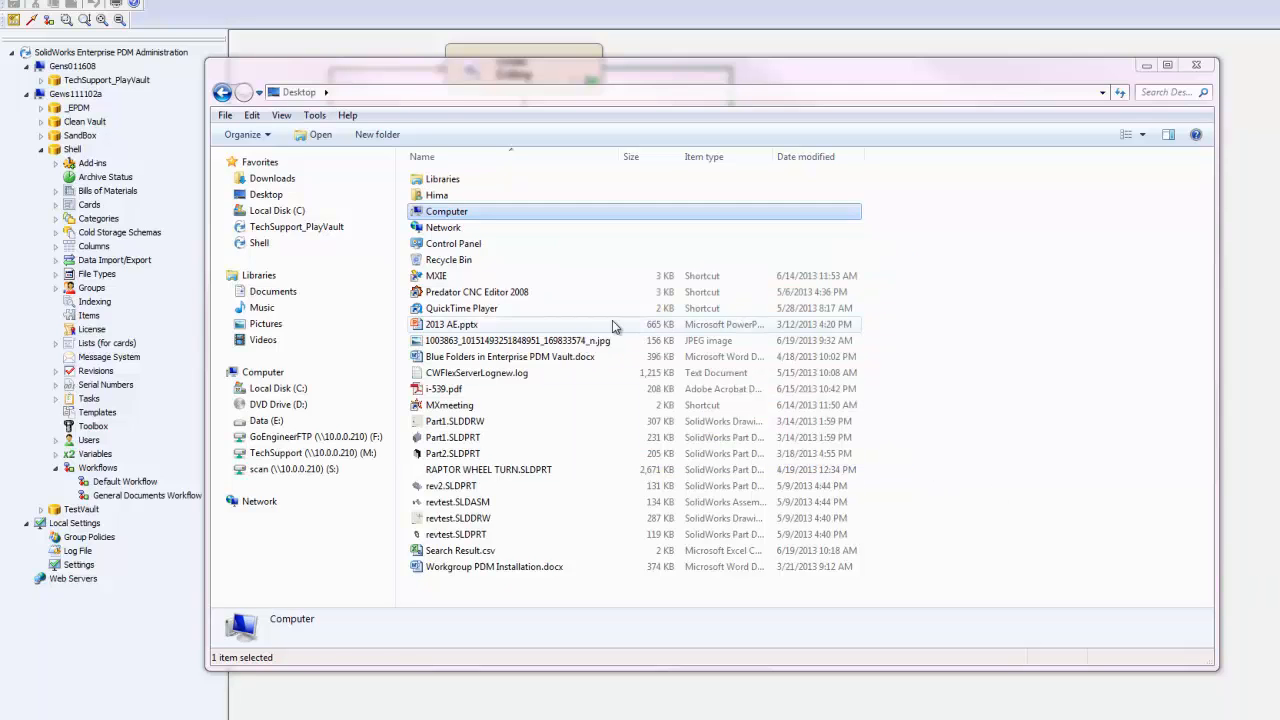
- In the Shell vault's Projects folder, run No Approval Required on RAPTOR WHEEL TURN.SLDPRT with the comment "Approve"
left_click(290, 242)
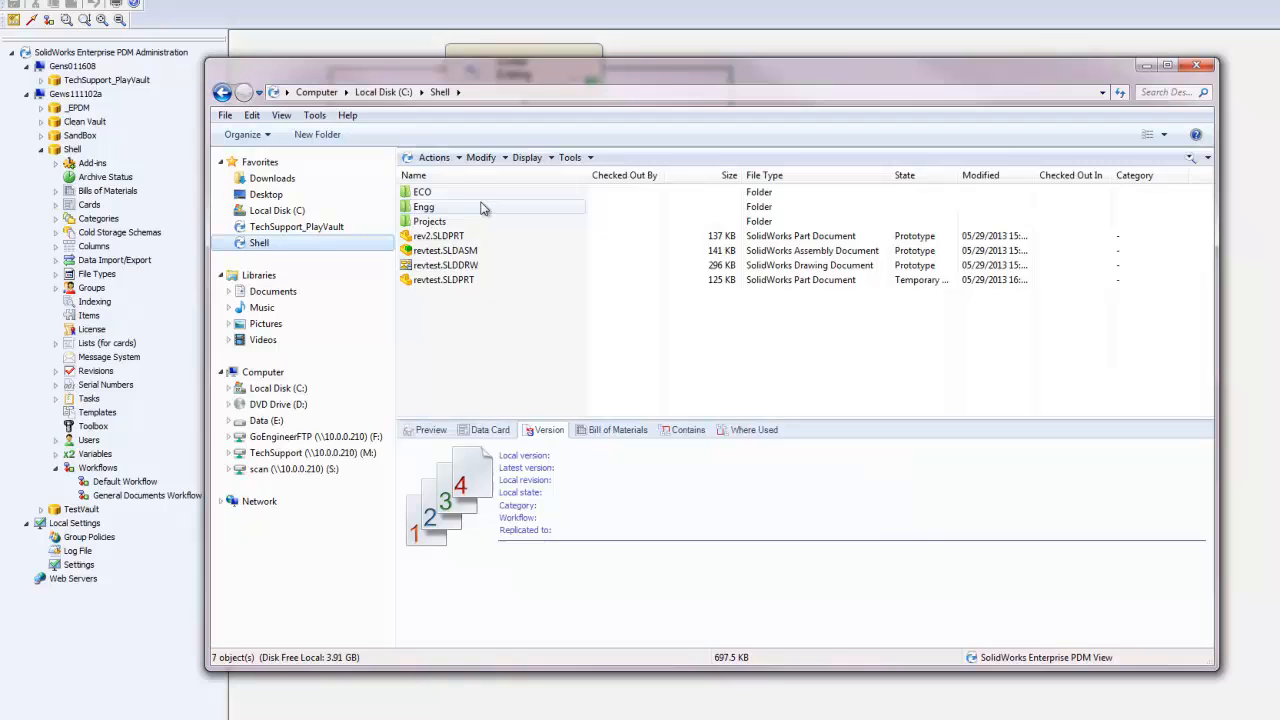
double_click(425, 221)
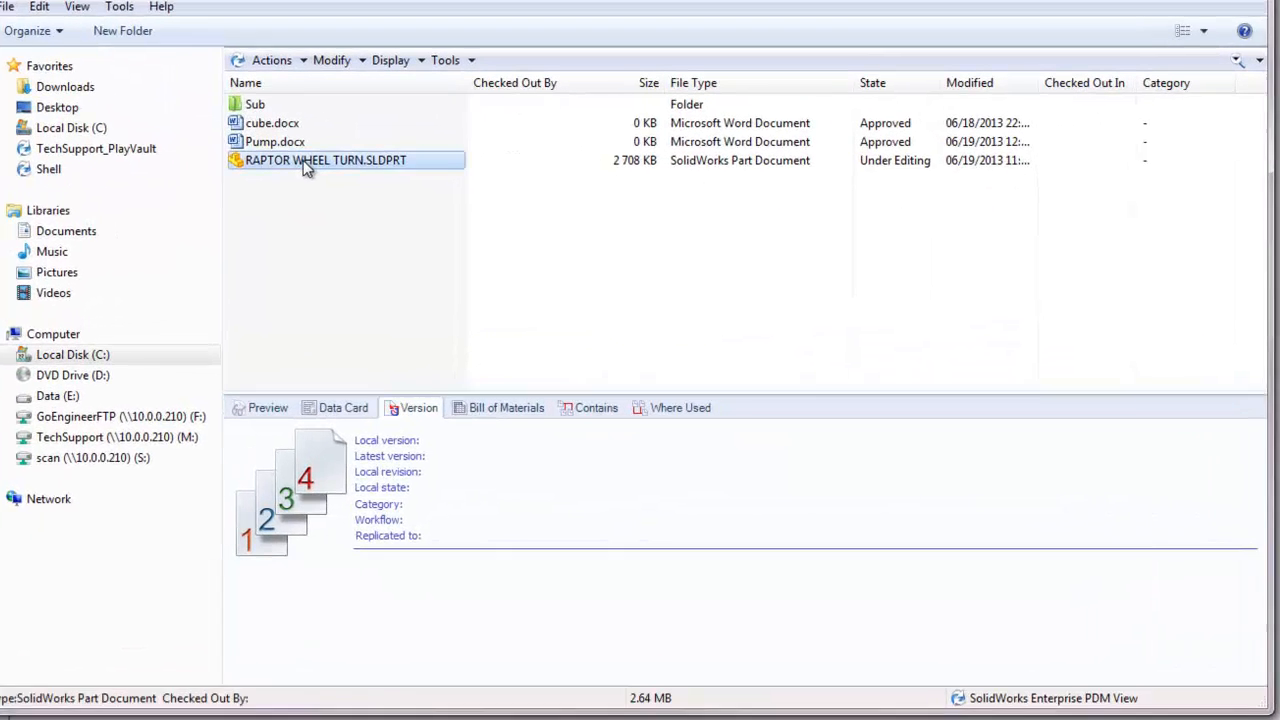
right_click(424, 219)
mouse_move(370, 490)
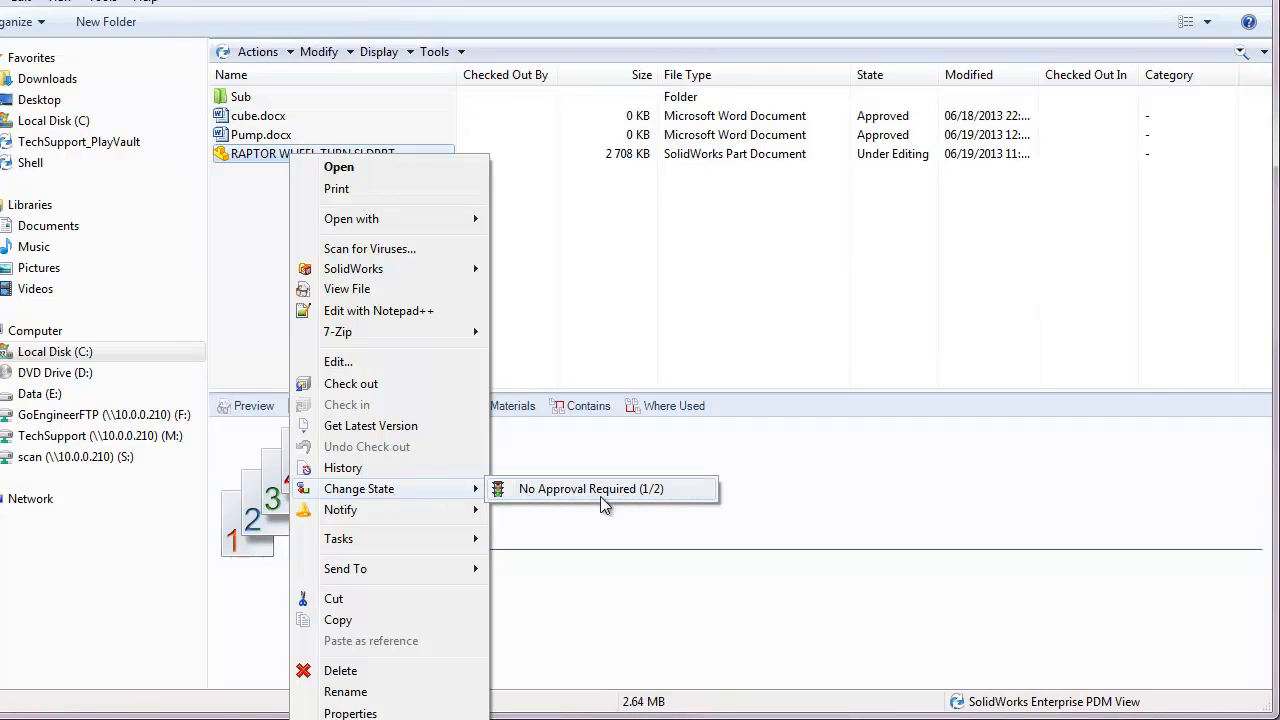
left_click(651, 491)
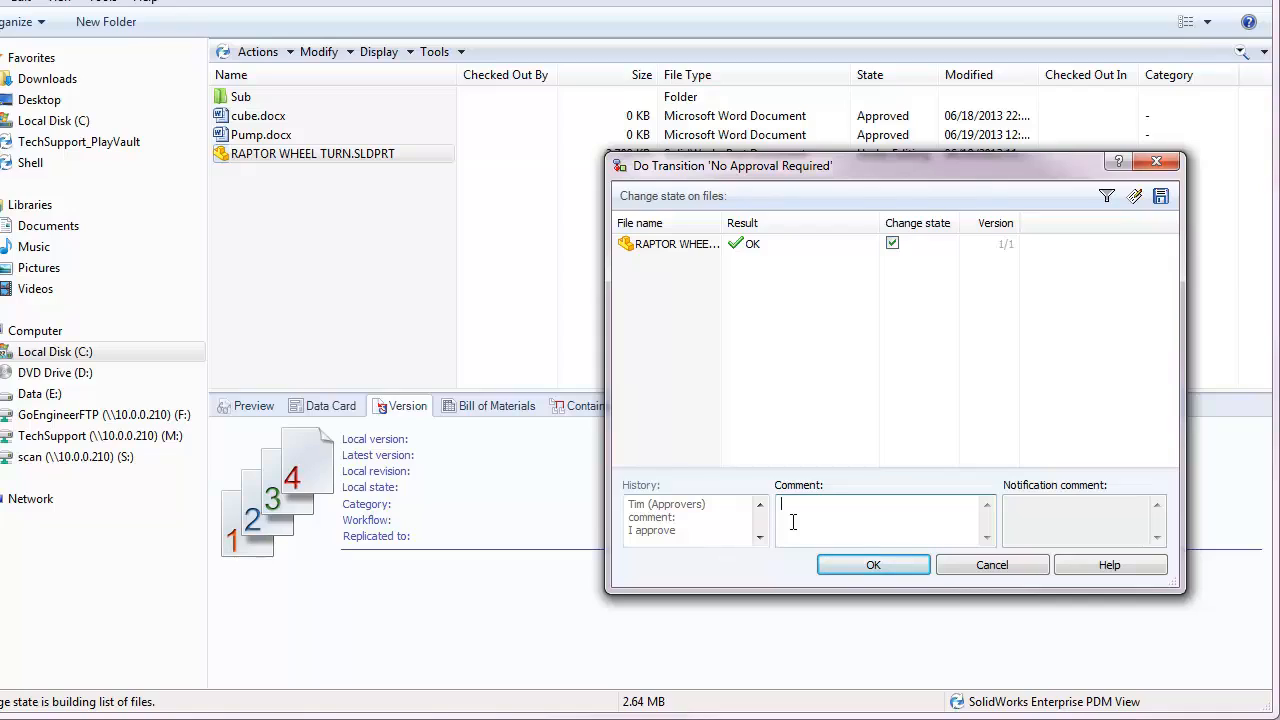
type("Approve")
left_click(871, 565)
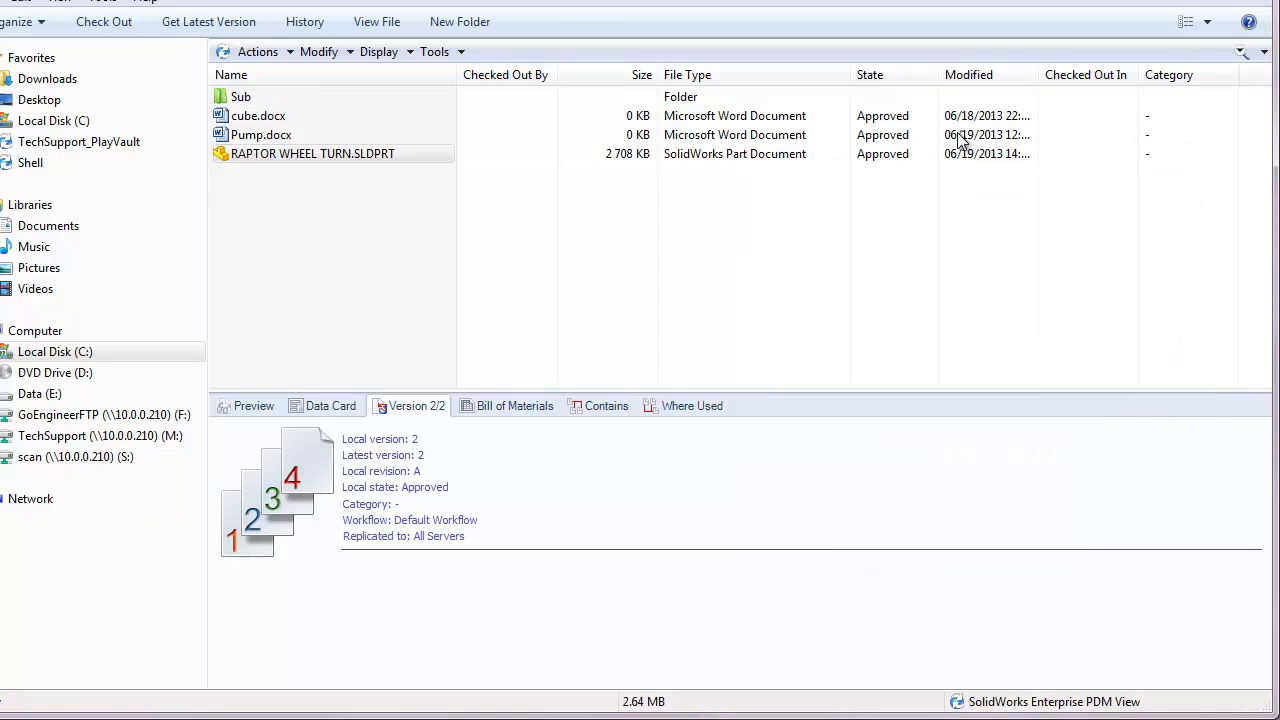